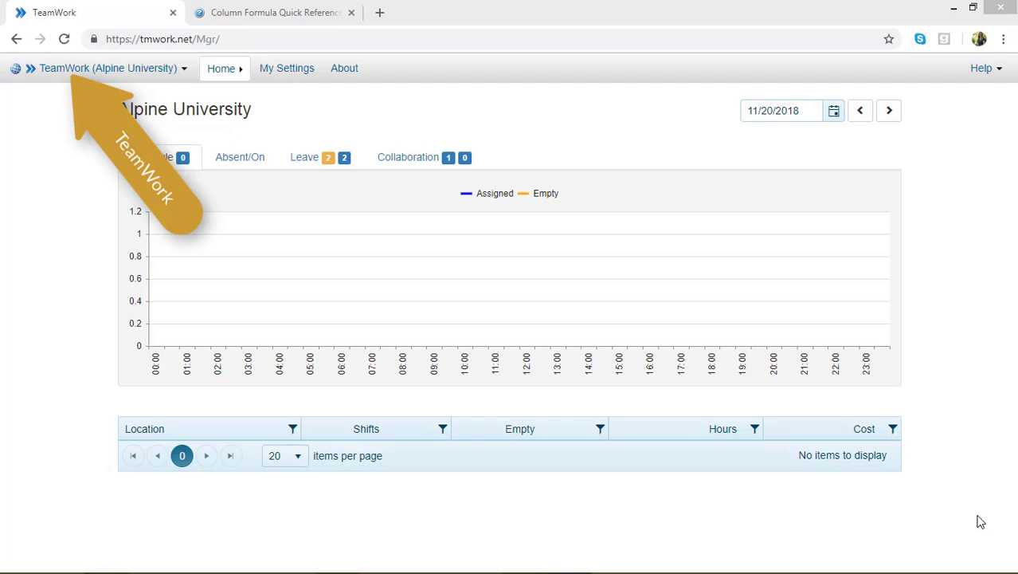
Step: Open the report designs page in the Reports area of the Alpine University portal
{"action": "left_click", "coordinate": [97, 70]}
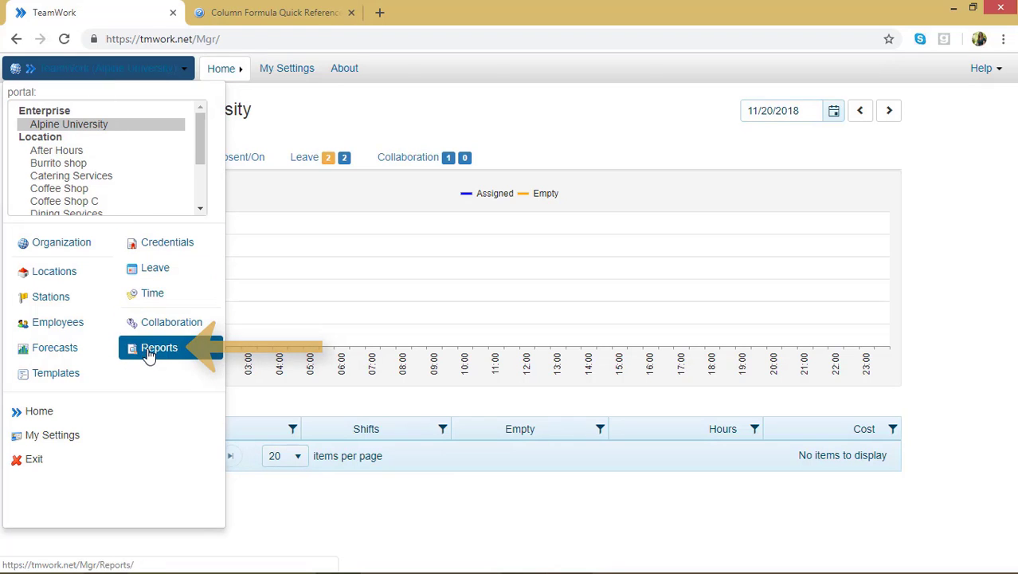
{"action": "left_click", "coordinate": [149, 349]}
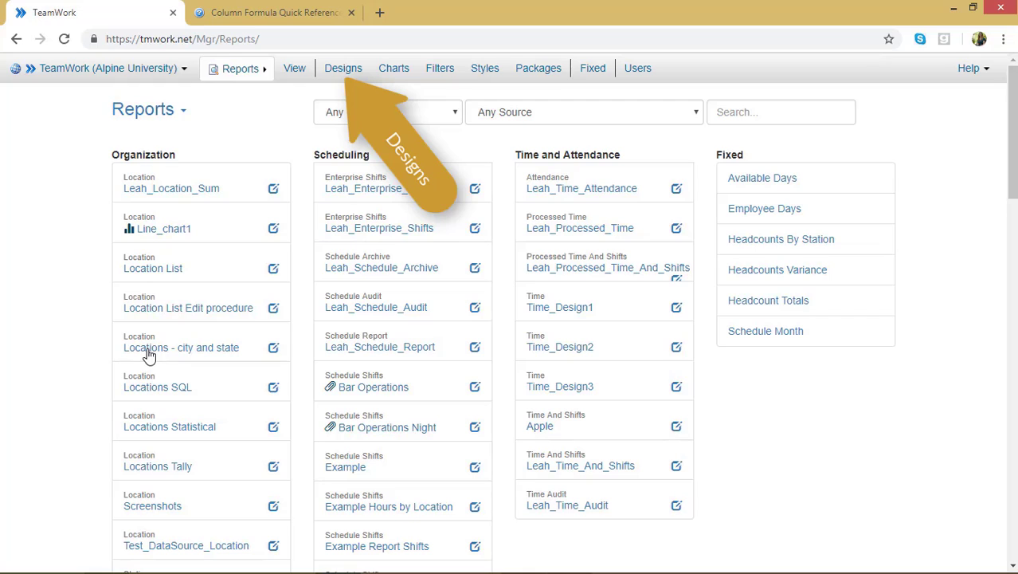
{"action": "left_click", "coordinate": [338, 69]}
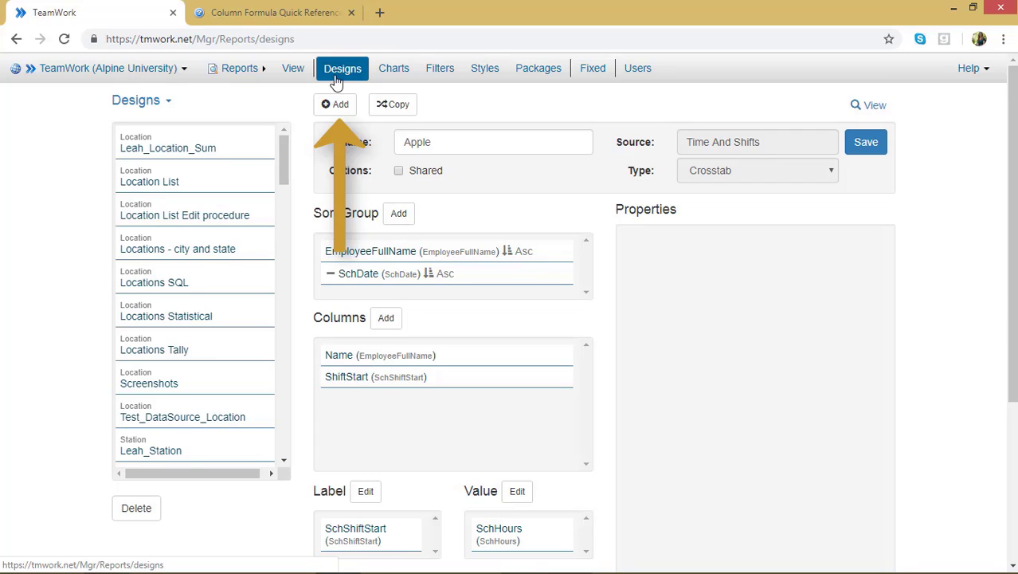
Step: Add a report design named Example Crosstab with source Time & Attendance: Time And Shifts and type Crosstab
{"action": "left_click", "coordinate": [336, 106]}
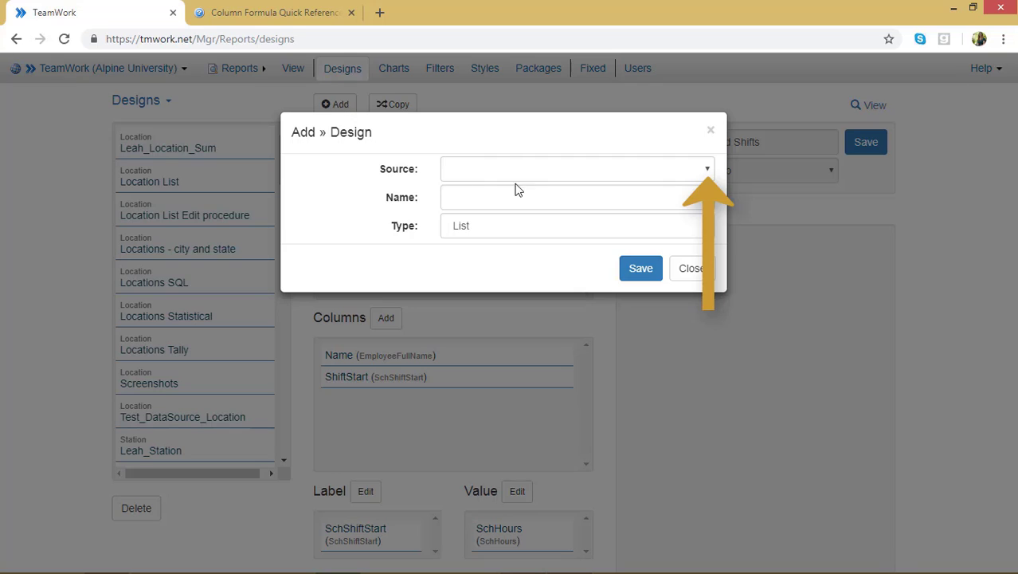
{"action": "left_click", "coordinate": [708, 172]}
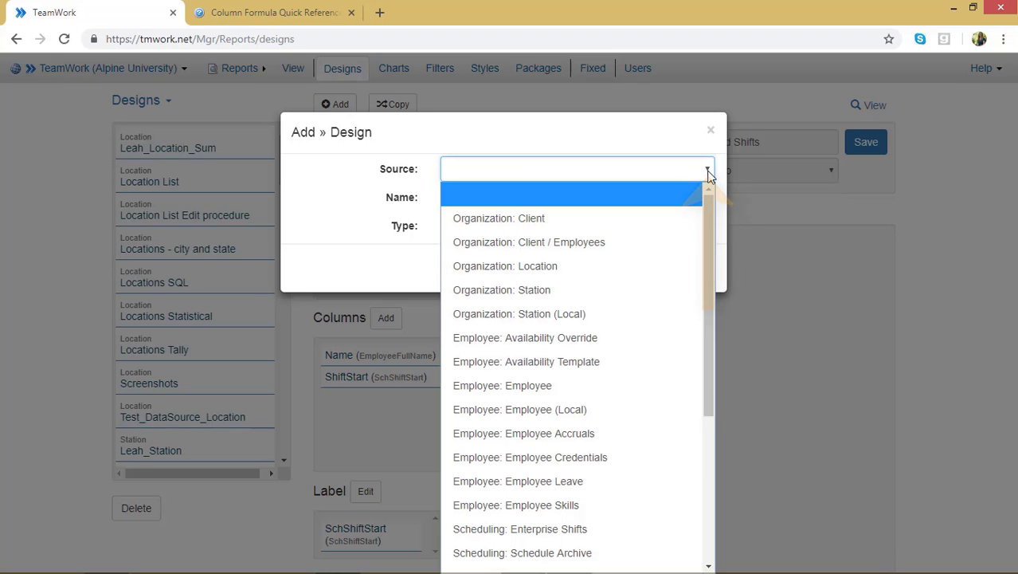
{"action": "scroll", "coordinate": [650, 333], "scroll_direction": "down", "scroll_amount": 3}
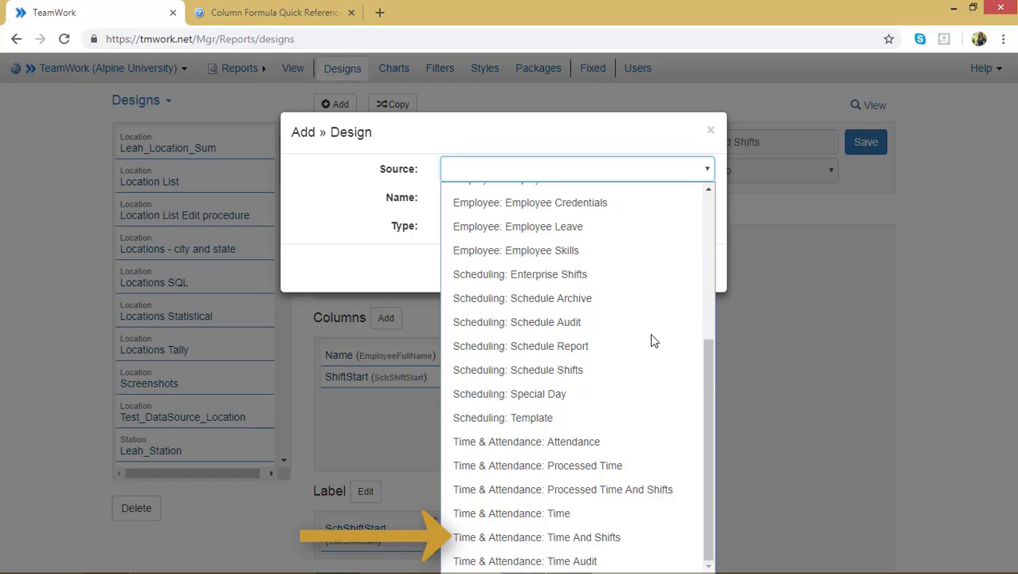
{"action": "left_click", "coordinate": [634, 539]}
{"action": "left_click", "coordinate": [487, 200]}
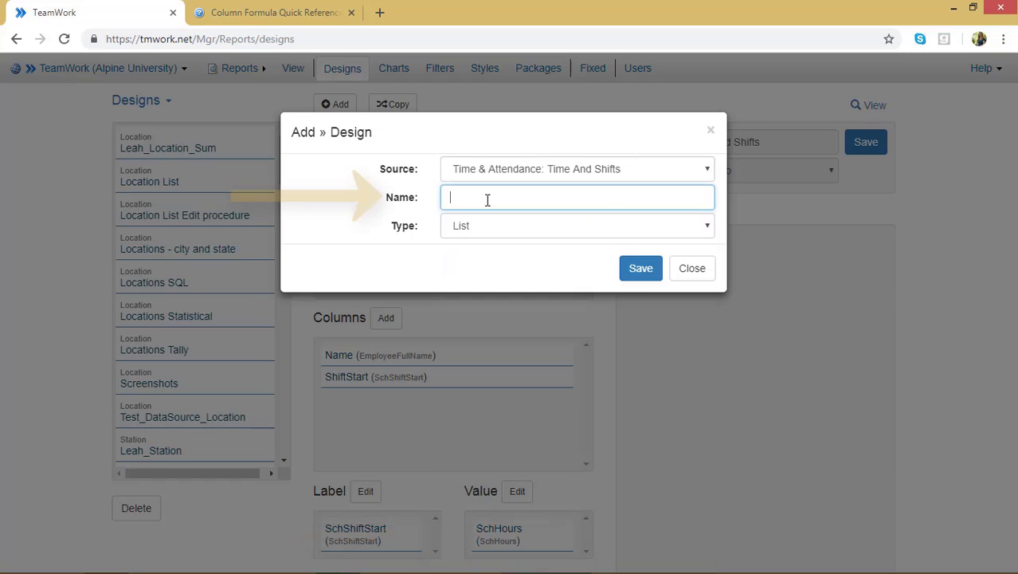
{"action": "type", "text": "E"}
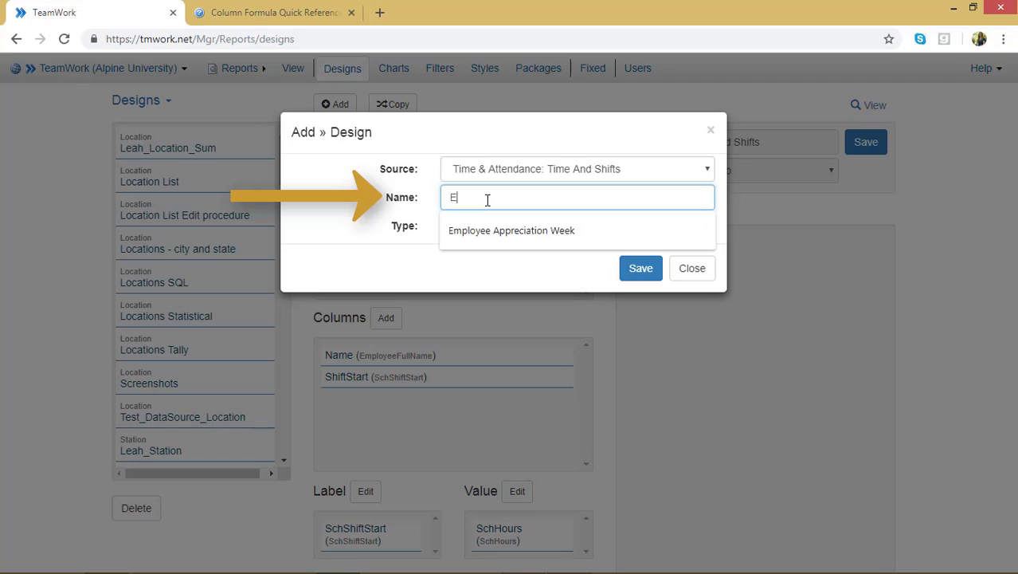
{"action": "type", "text": "xample Crosstab"}
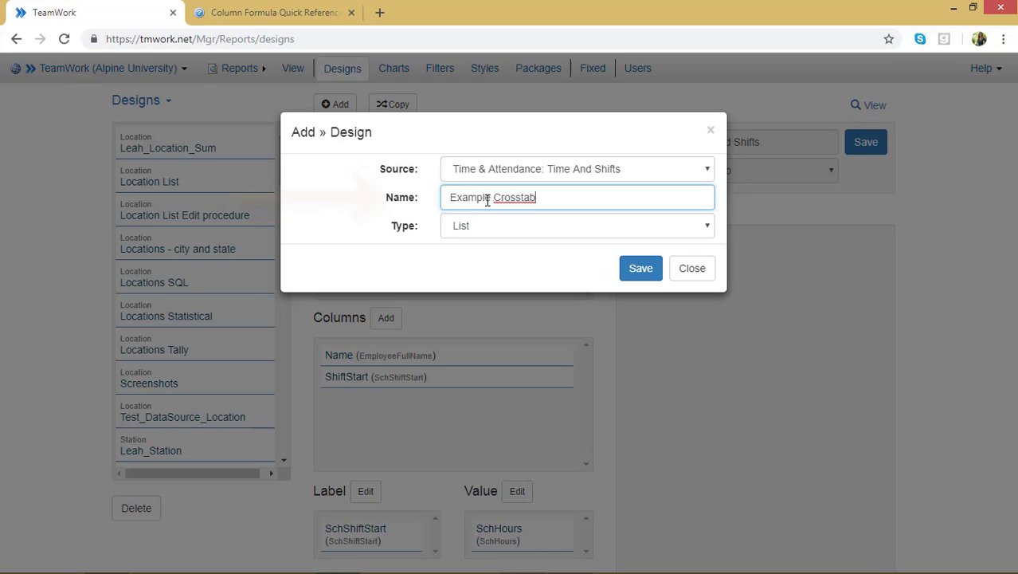
{"action": "left_click", "coordinate": [707, 228]}
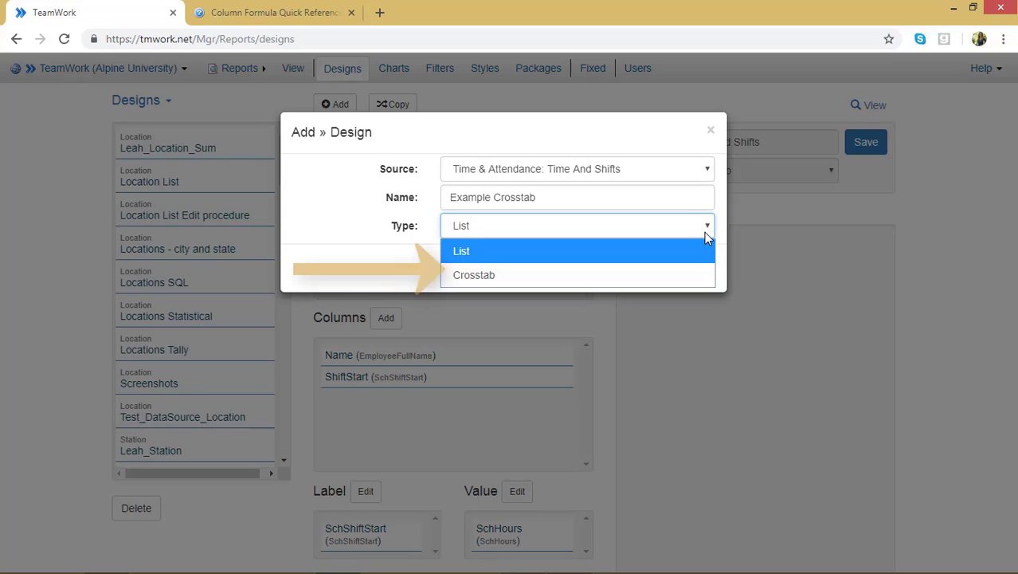
{"action": "left_click", "coordinate": [690, 273]}
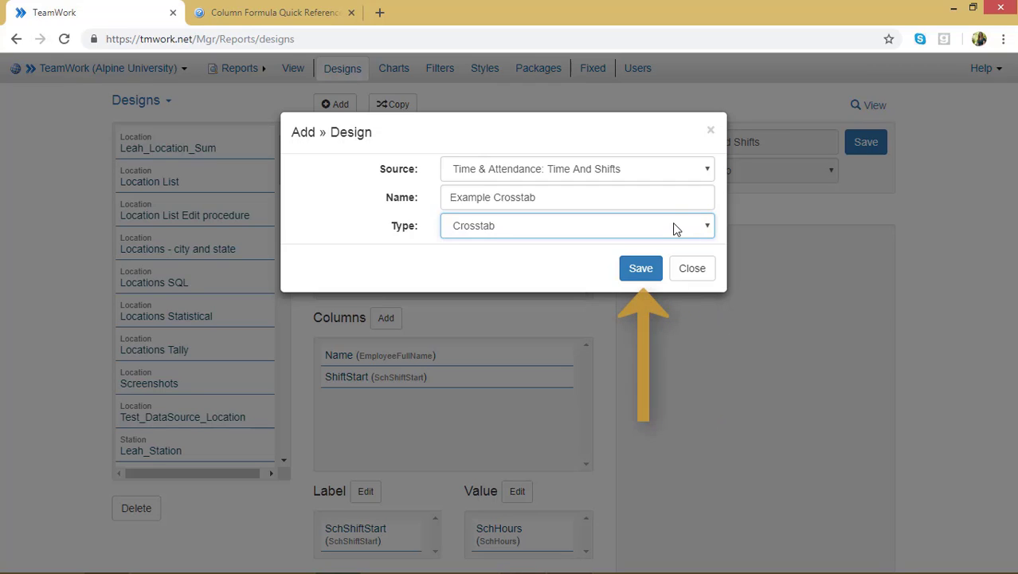
{"action": "left_click", "coordinate": [641, 268]}
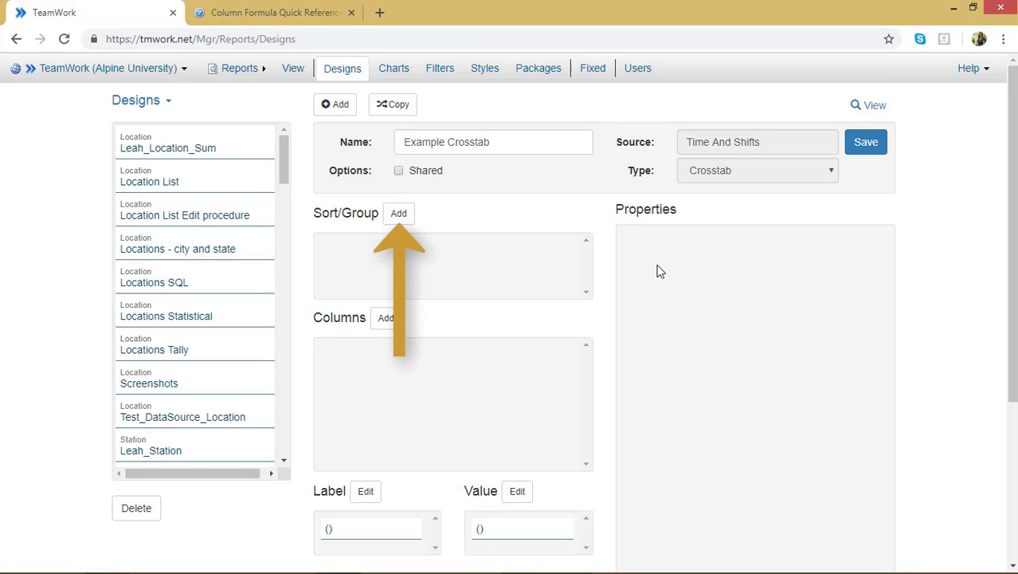
Step: Add the EmployeeFullName and SchShiftStart fields to the design's Sort/Group section
{"action": "left_click", "coordinate": [396, 215]}
{"action": "scroll", "coordinate": [393, 228], "scroll_direction": "down", "scroll_amount": 3}
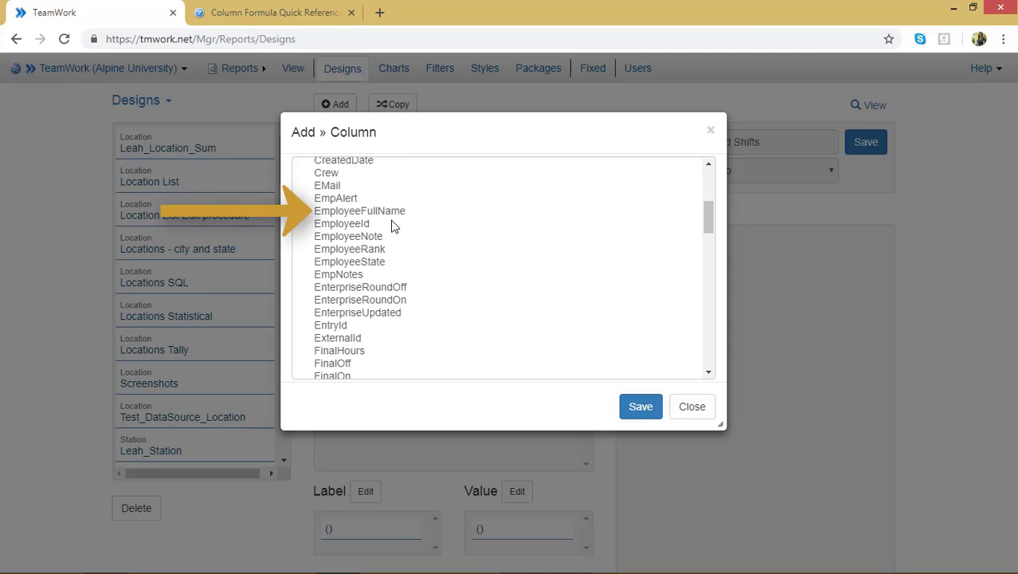
{"action": "left_click", "coordinate": [391, 214]}
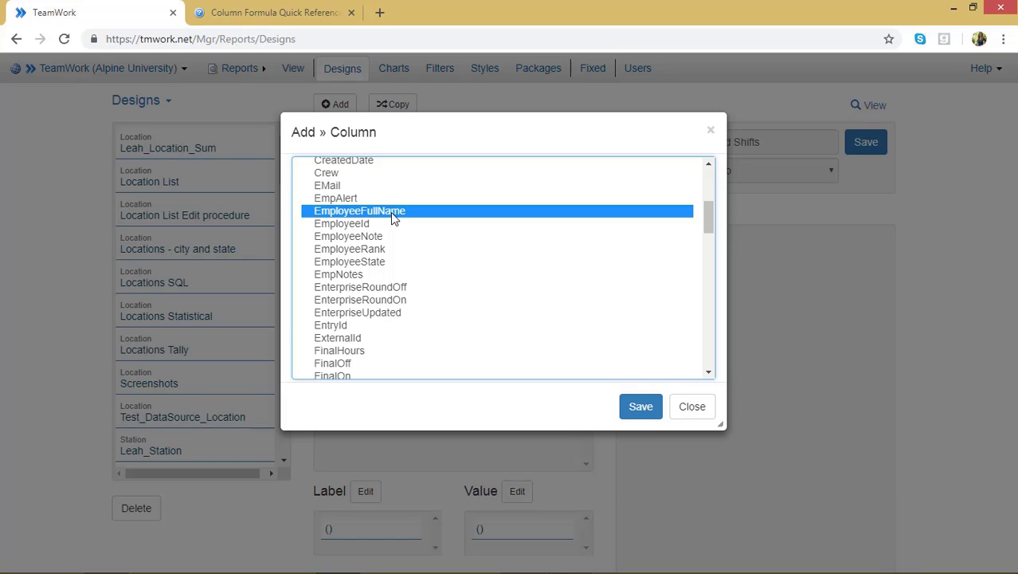
{"action": "scroll", "coordinate": [390, 212], "scroll_direction": "down", "scroll_amount": 4}
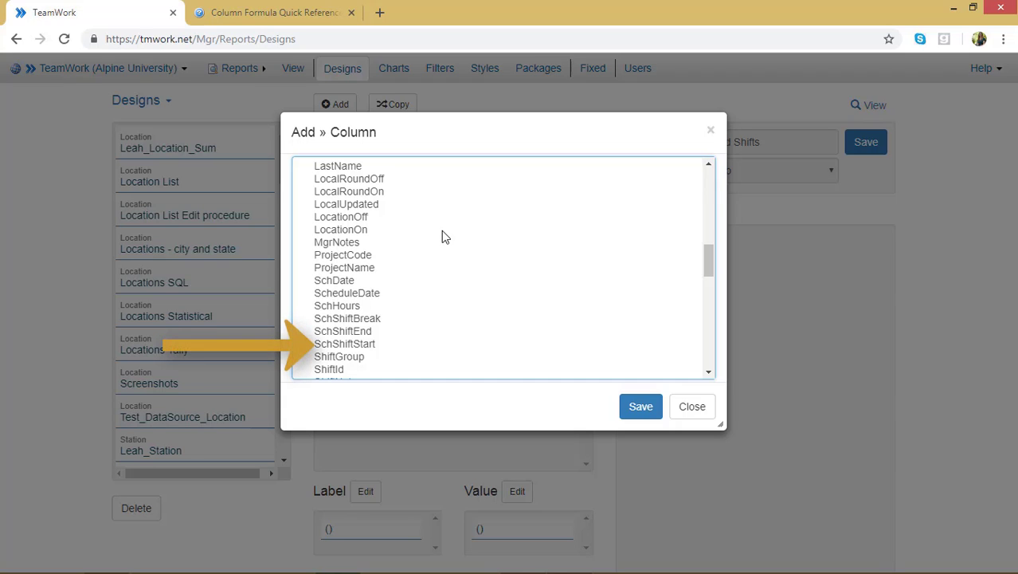
{"action": "left_click", "coordinate": [368, 347]}
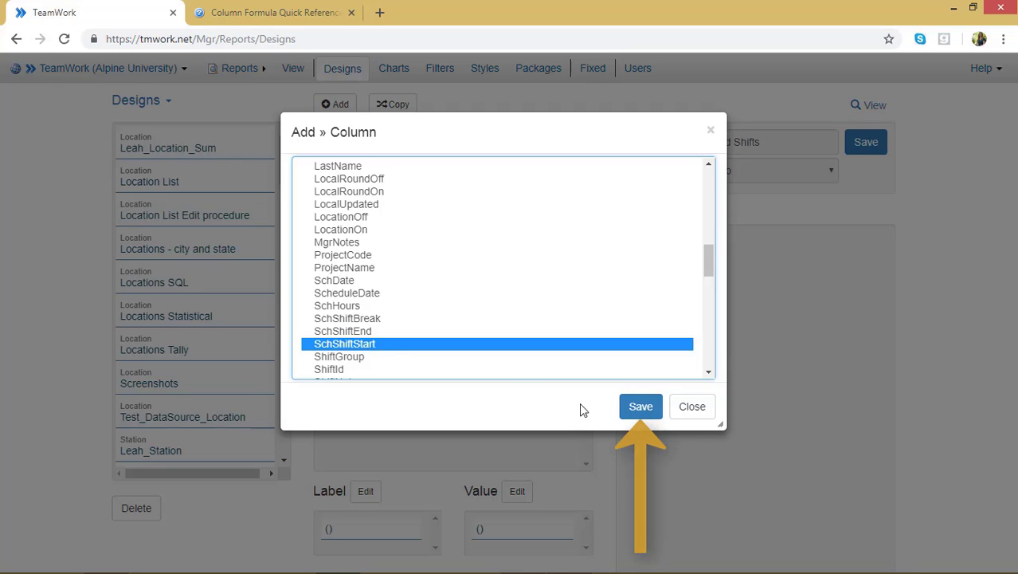
{"action": "left_click", "coordinate": [641, 406]}
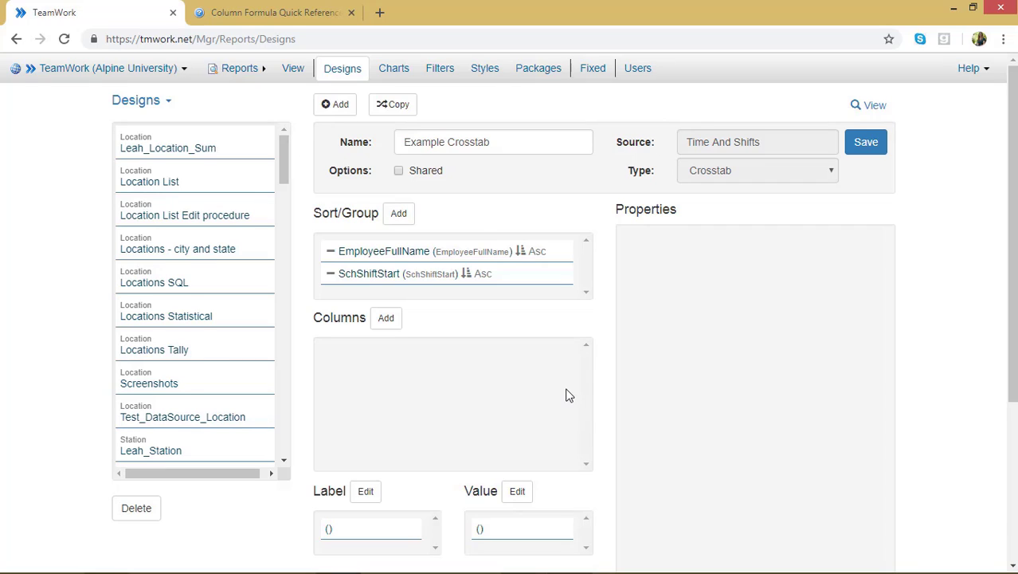
Step: Add EmployeeFullName and SchShiftStart as the design's columns
{"action": "left_click", "coordinate": [395, 328]}
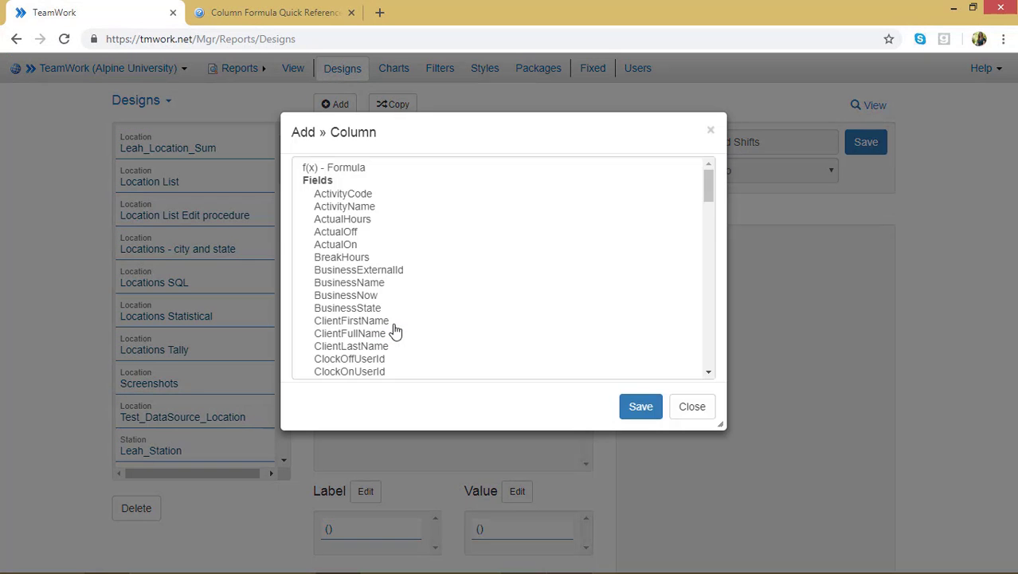
{"action": "scroll", "coordinate": [393, 322], "scroll_direction": "down", "scroll_amount": 2}
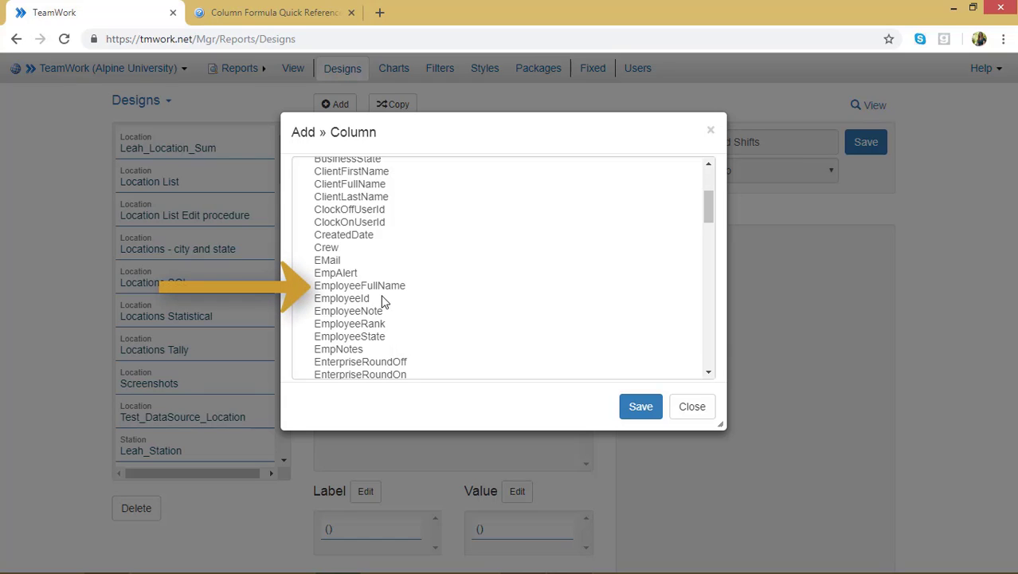
{"action": "left_click", "coordinate": [381, 289]}
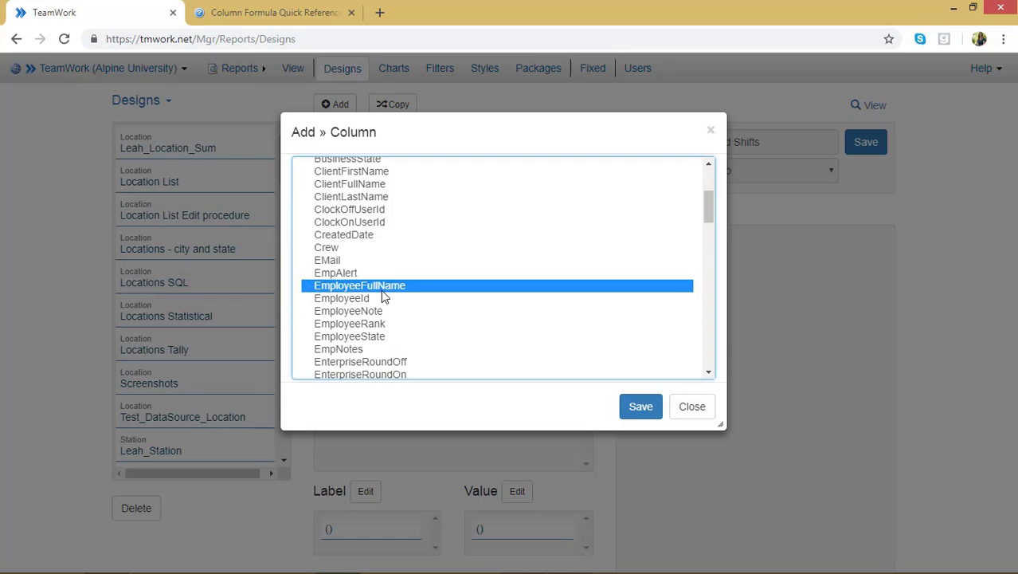
{"action": "scroll", "coordinate": [380, 289], "scroll_direction": "down", "scroll_amount": 5}
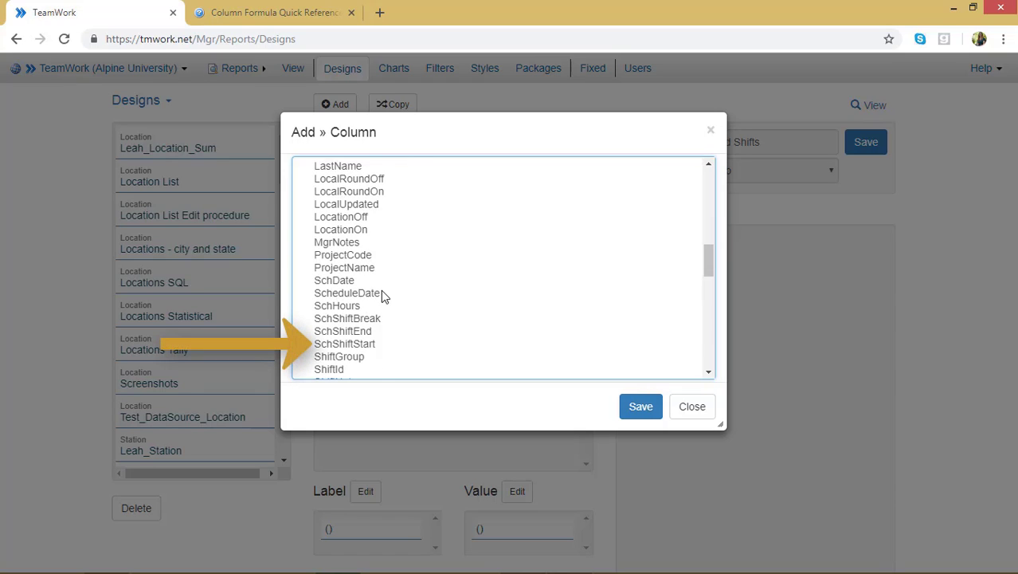
{"action": "left_click", "coordinate": [374, 346]}
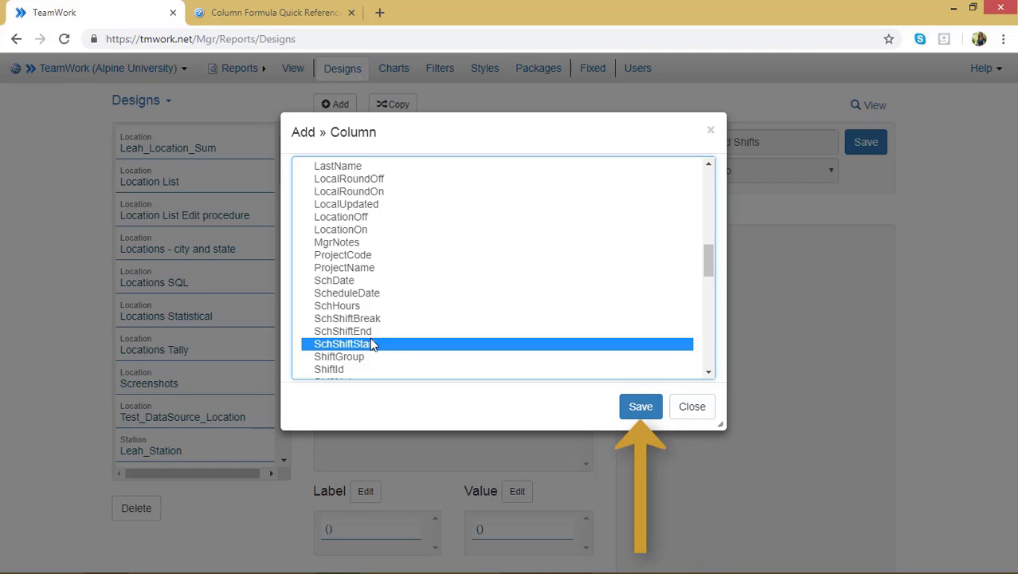
{"action": "left_click", "coordinate": [629, 416]}
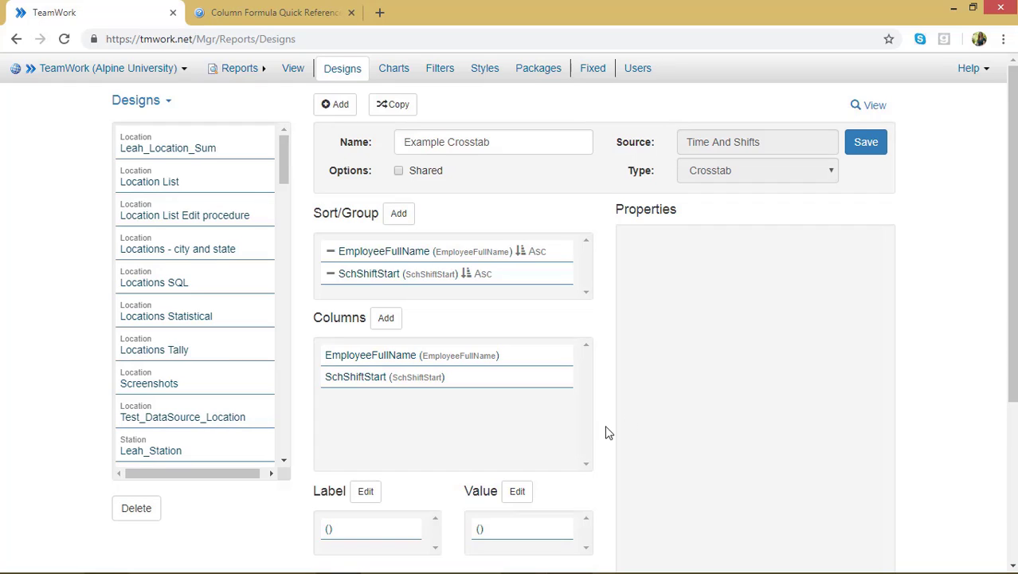
Step: Set the crosstab's label field to SchShiftStart
{"action": "left_click", "coordinate": [368, 491]}
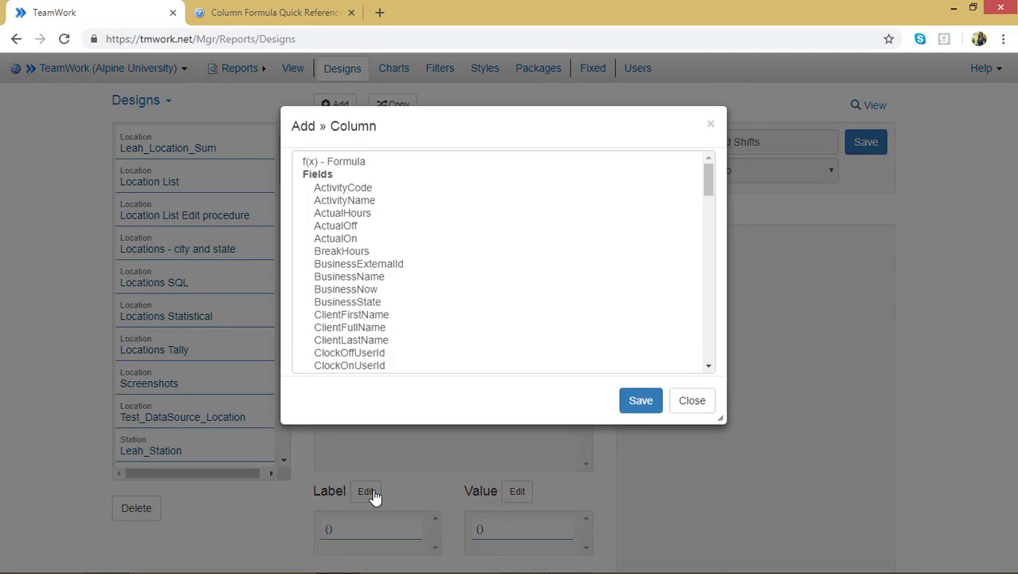
{"action": "scroll", "coordinate": [451, 321], "scroll_direction": "down", "scroll_amount": 1}
{"action": "scroll", "coordinate": [450, 320], "scroll_direction": "down", "scroll_amount": 6}
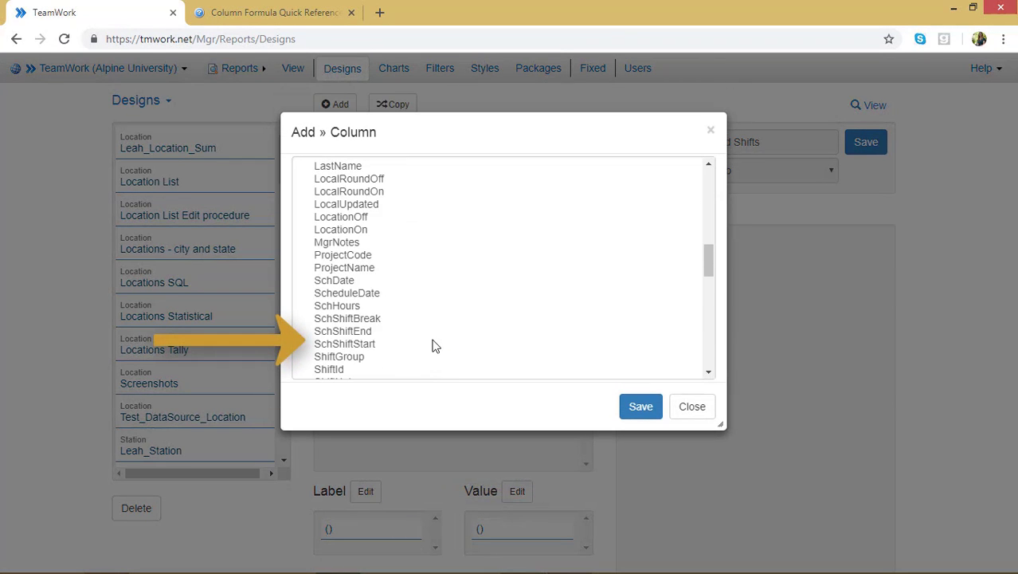
{"action": "left_click", "coordinate": [365, 351]}
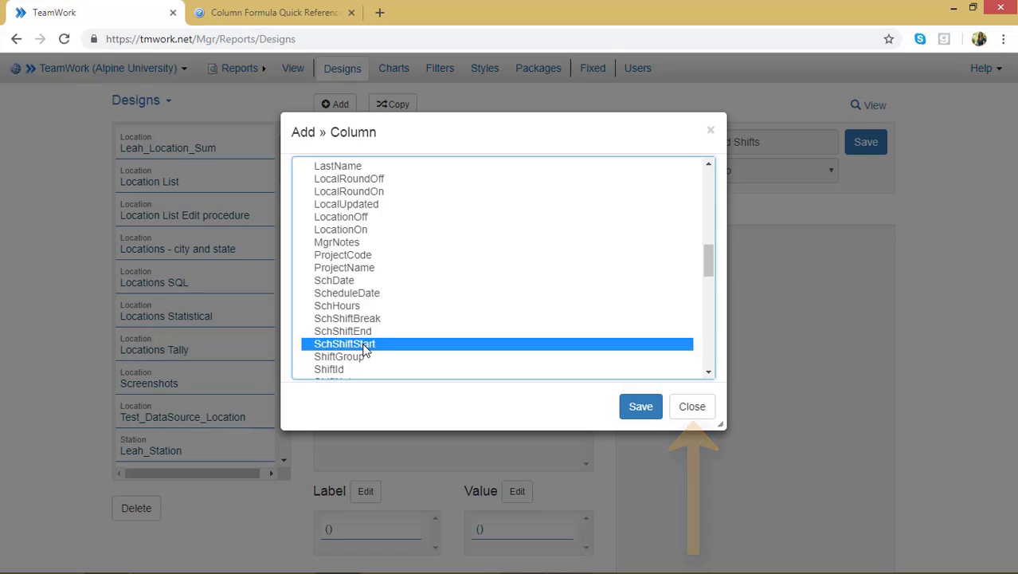
{"action": "left_click", "coordinate": [643, 406]}
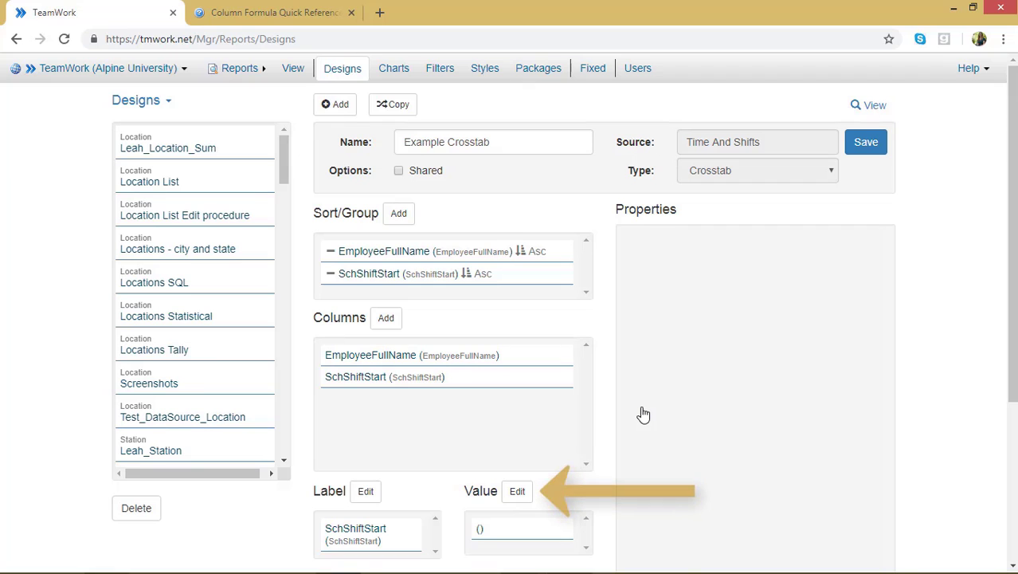
Step: Set the crosstab's value field to SchHours
{"action": "left_click", "coordinate": [521, 491]}
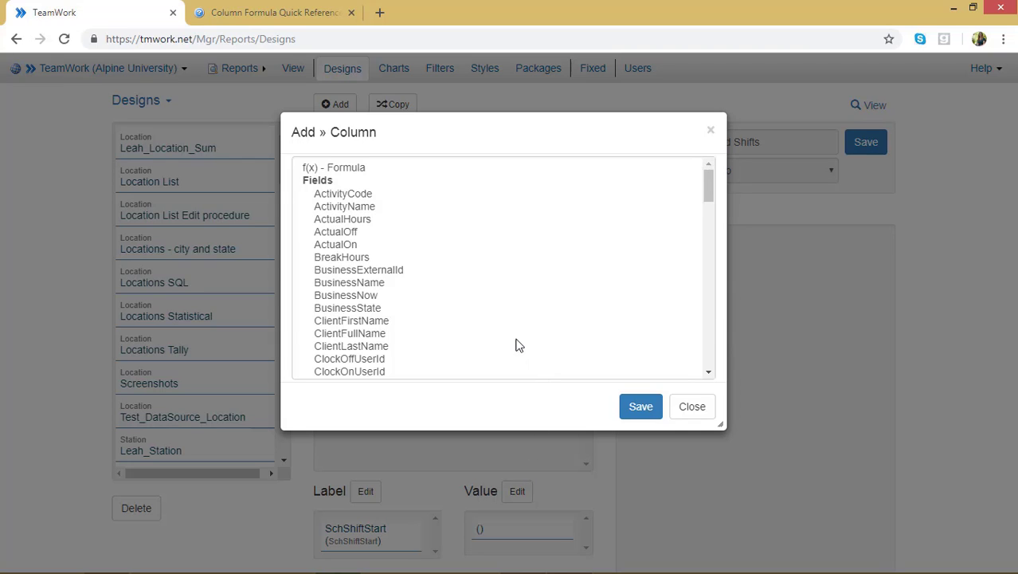
{"action": "scroll", "coordinate": [514, 344], "scroll_direction": "down", "scroll_amount": 4}
{"action": "scroll", "coordinate": [513, 348], "scroll_direction": "down", "scroll_amount": 7}
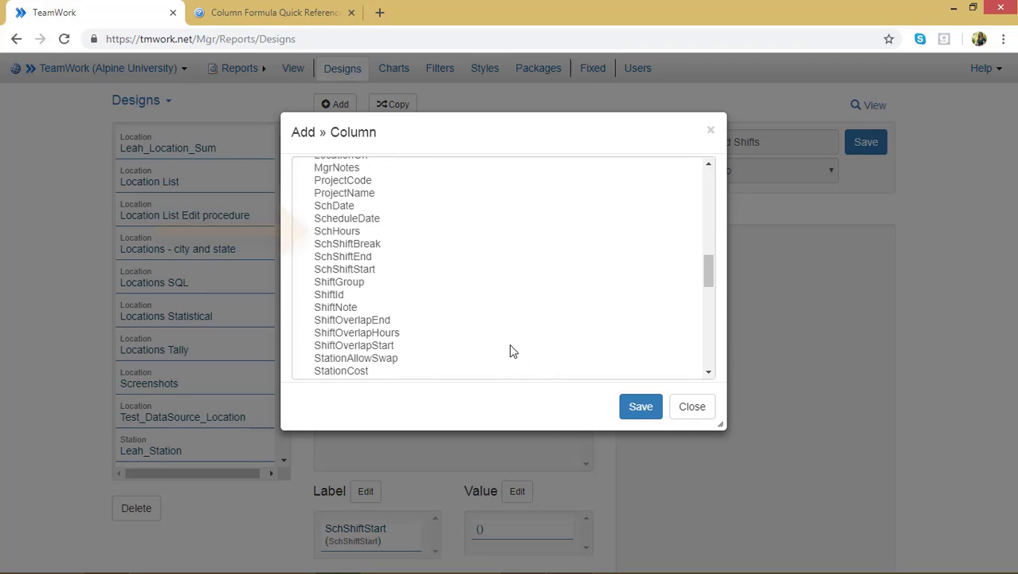
{"action": "left_click", "coordinate": [349, 231]}
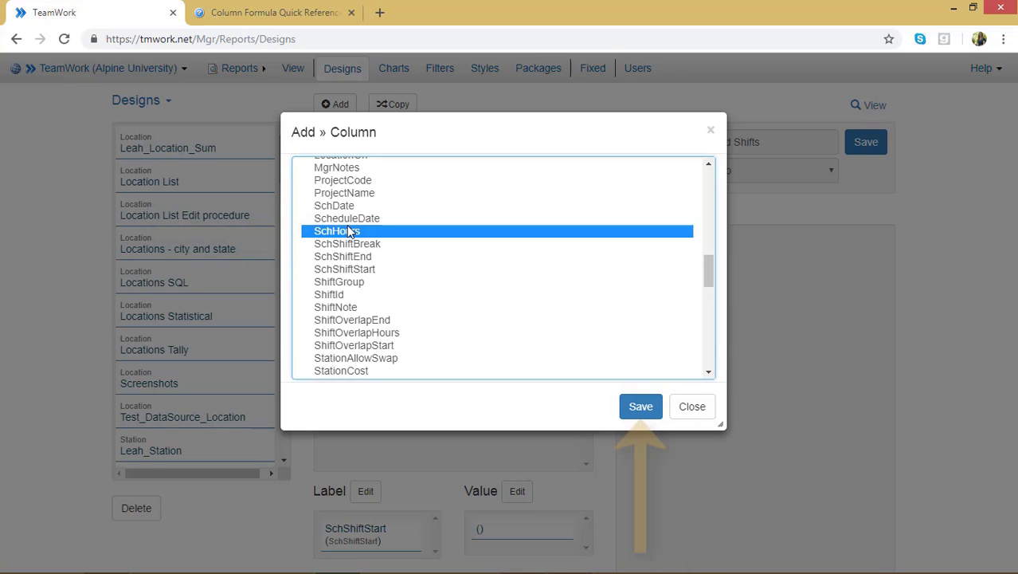
{"action": "left_click", "coordinate": [645, 413]}
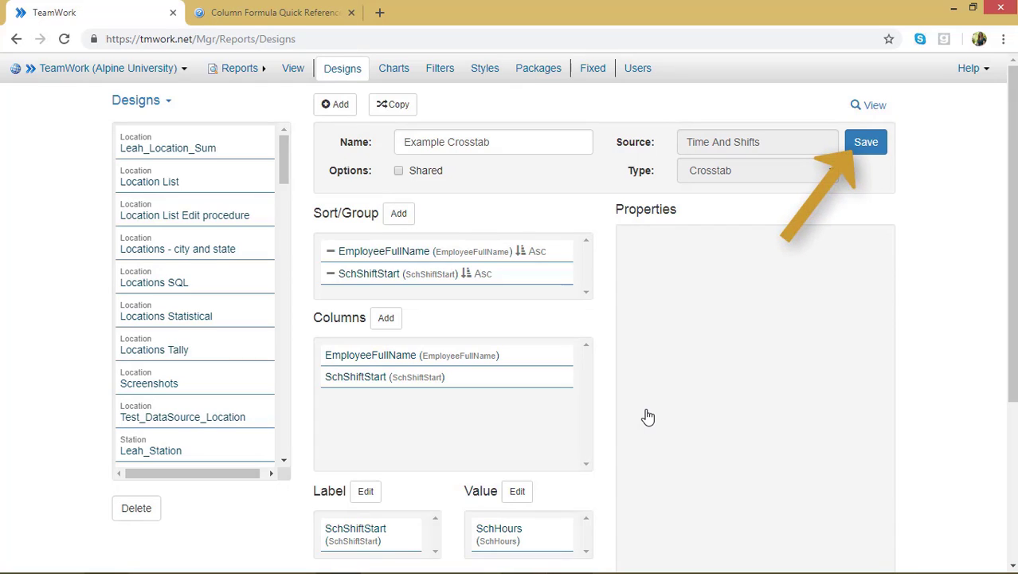
Step: Save the Example Crosstab design and view the resulting report
{"action": "left_click", "coordinate": [866, 153]}
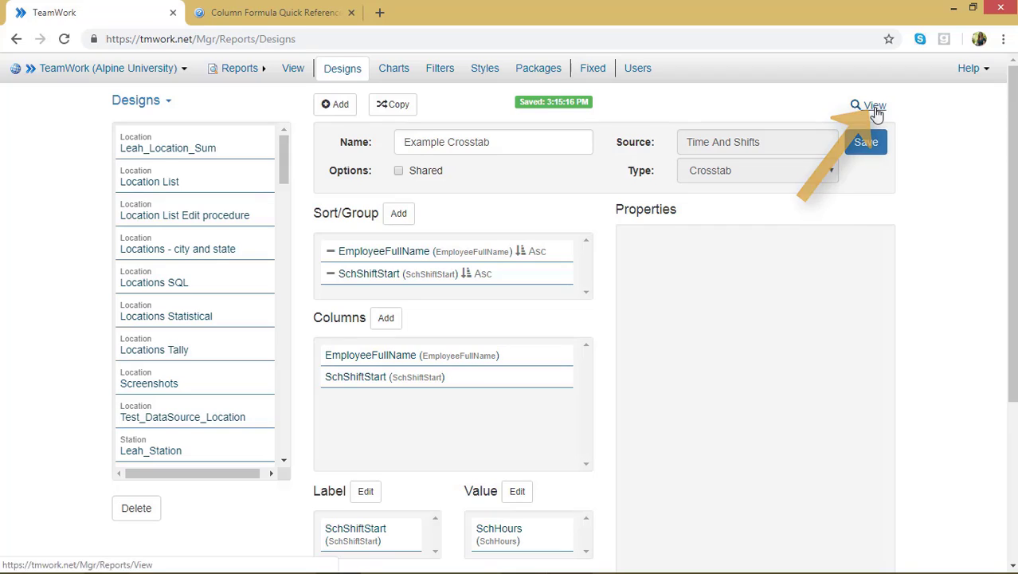
{"action": "left_click", "coordinate": [872, 106]}
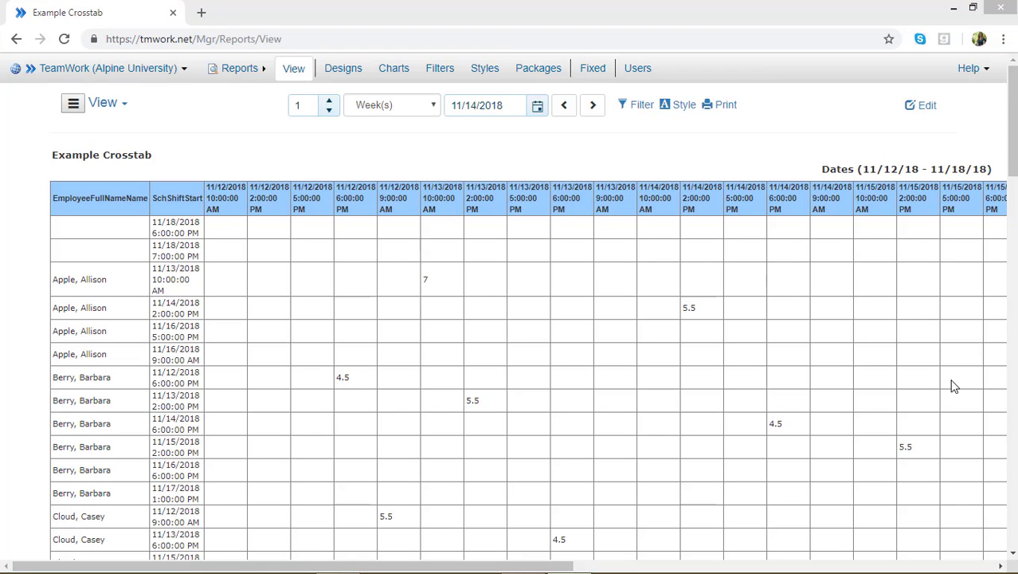